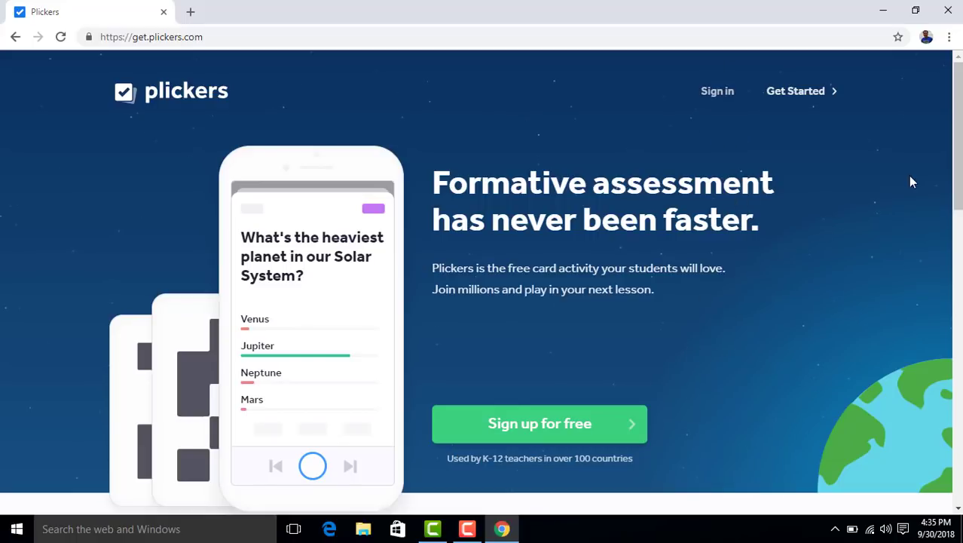
Scroll down the get.plickers.com home page to its formative assessment introduction
scroll(958, 205, "down", 2)
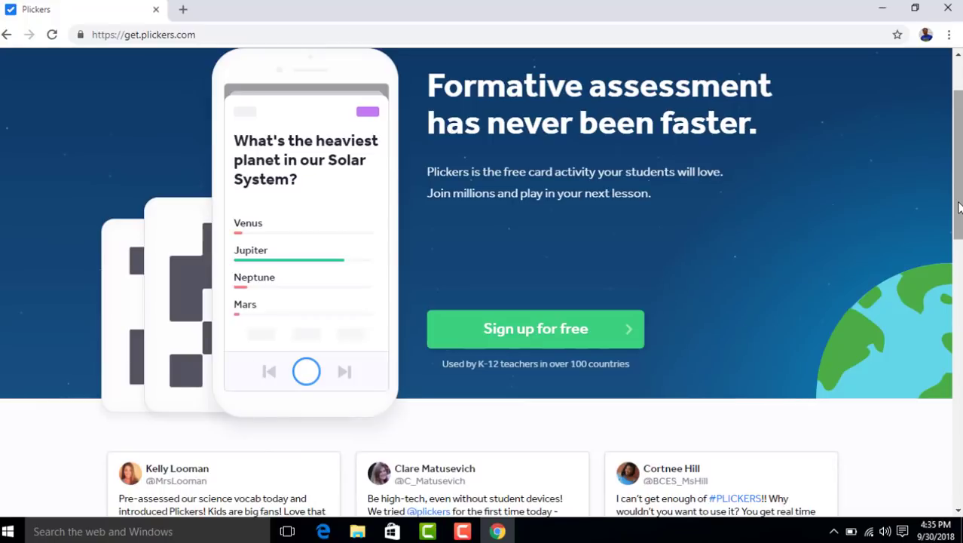
left_click(550, 340)
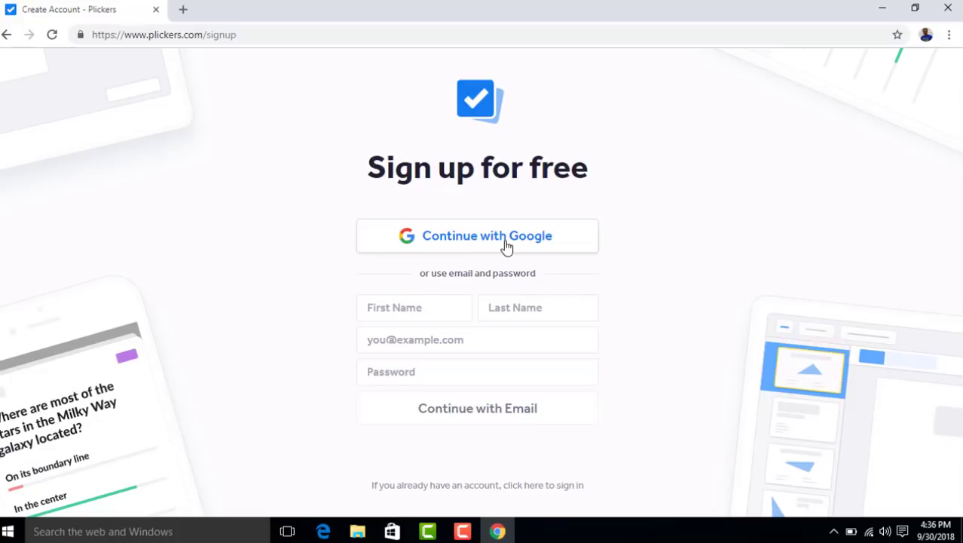
left_click(438, 303)
left_click(437, 303)
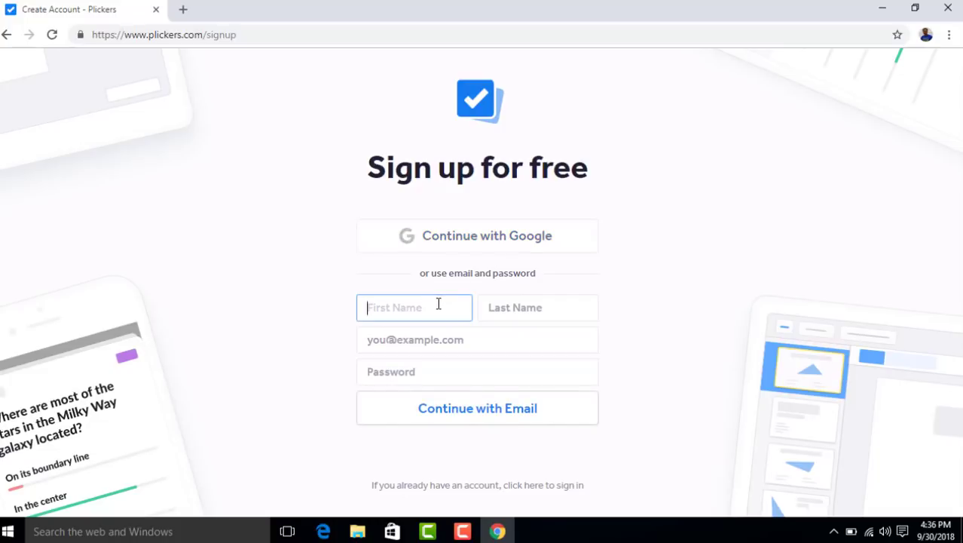
left_click(441, 344)
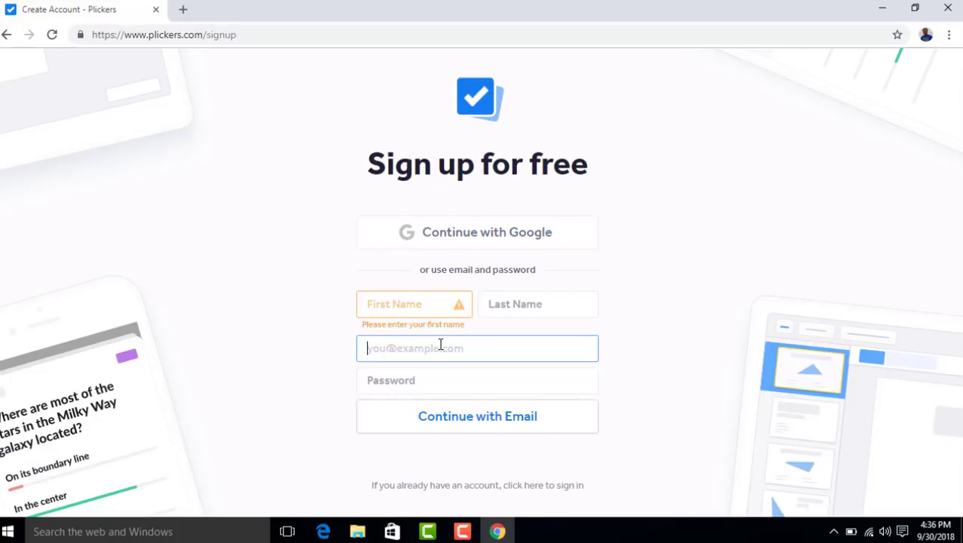
left_click(340, 375)
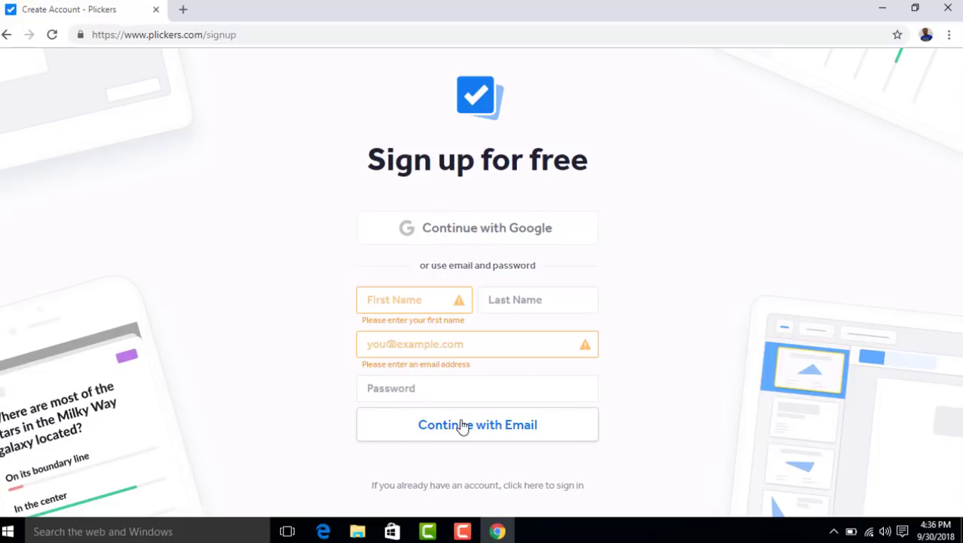
key("alt+Left")
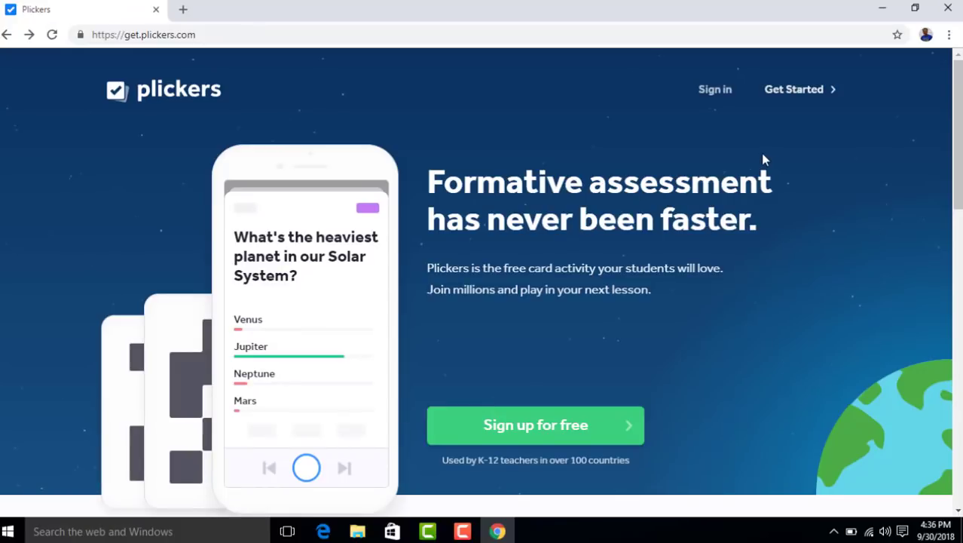
left_click(724, 92)
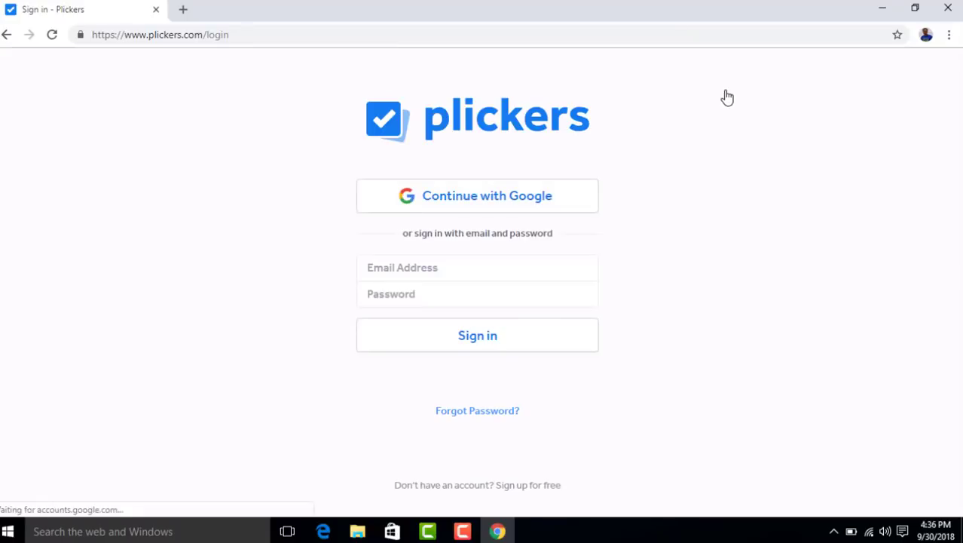
Sign in using the saved account e-mail from autofill and the account password
left_click(437, 267)
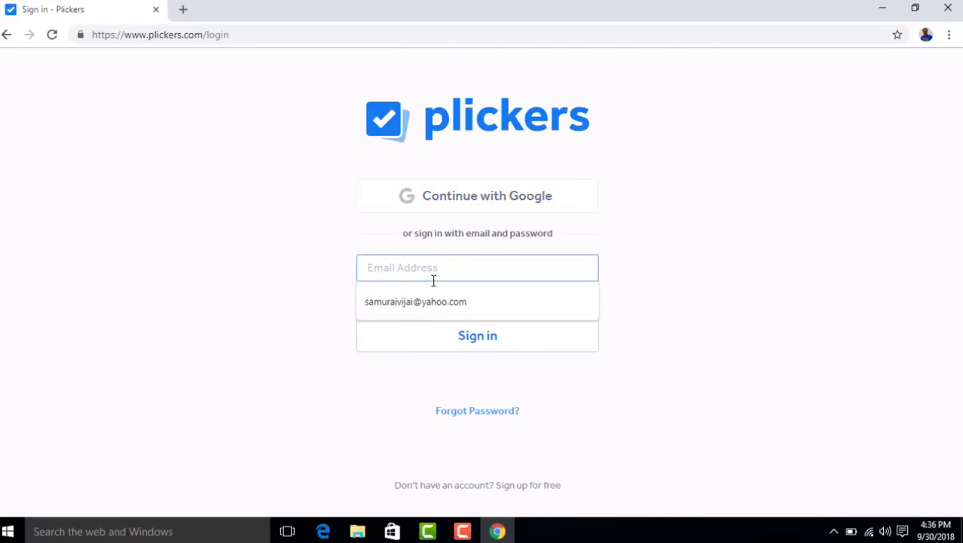
left_click(430, 310)
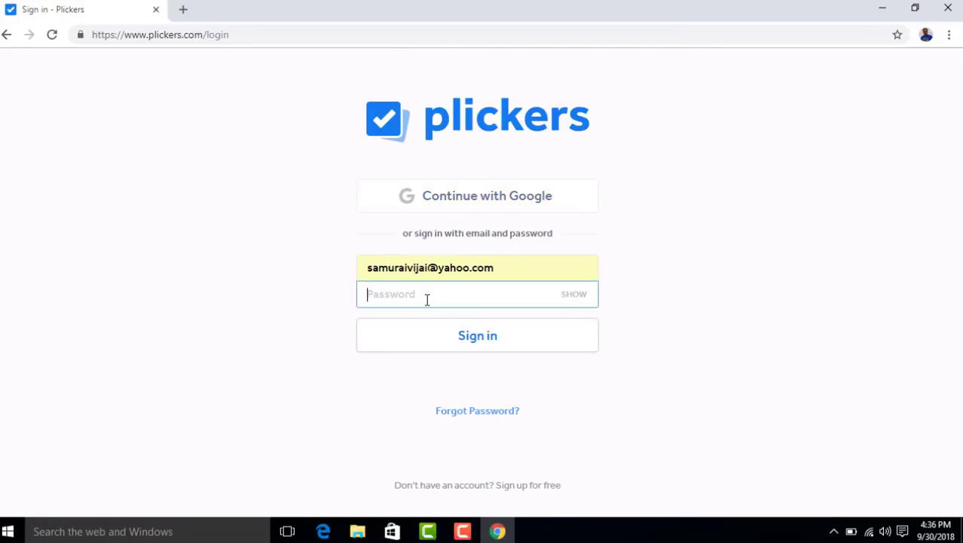
left_click(427, 299)
type("•••••••")
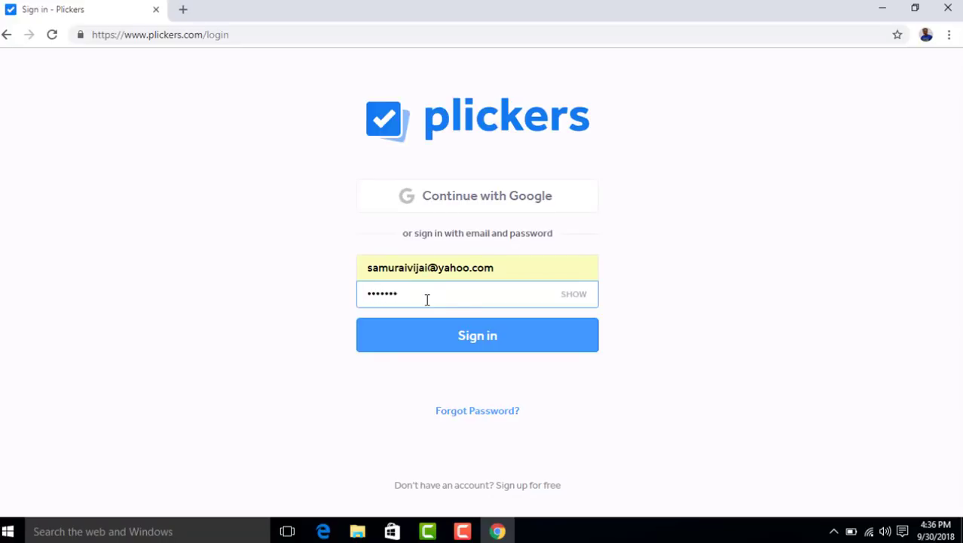
type("••")
left_click(443, 339)
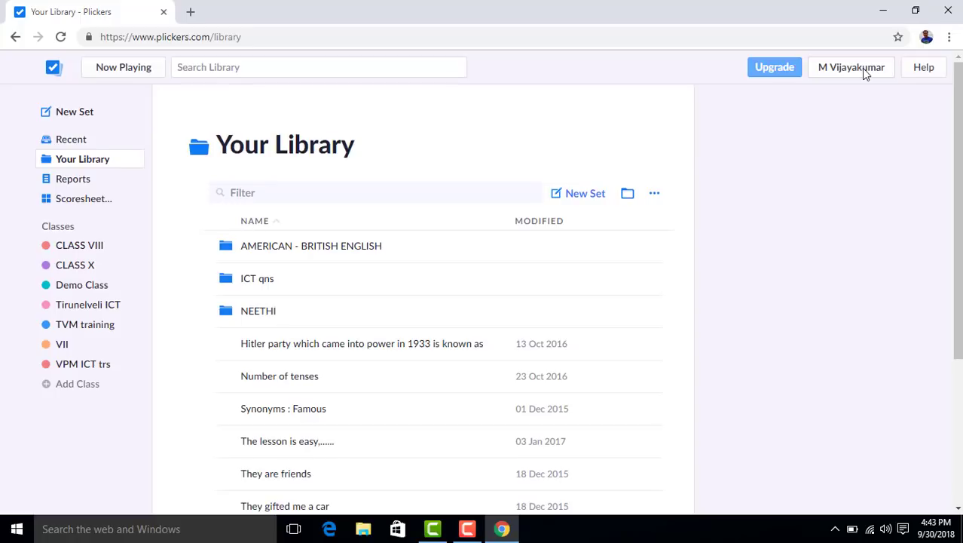
Open the Standard card set PDF from the Help > Get Plickers Cards article
left_click(921, 70)
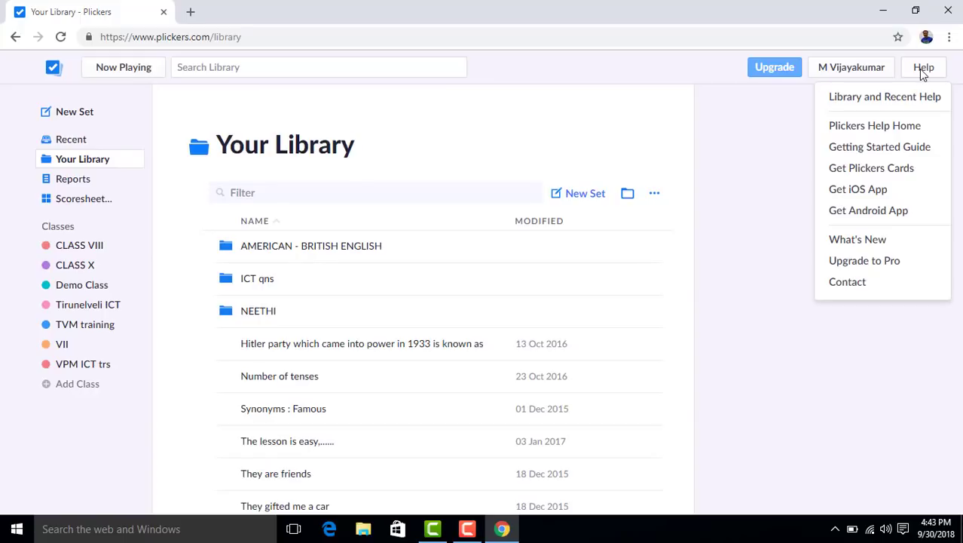
left_click(905, 174)
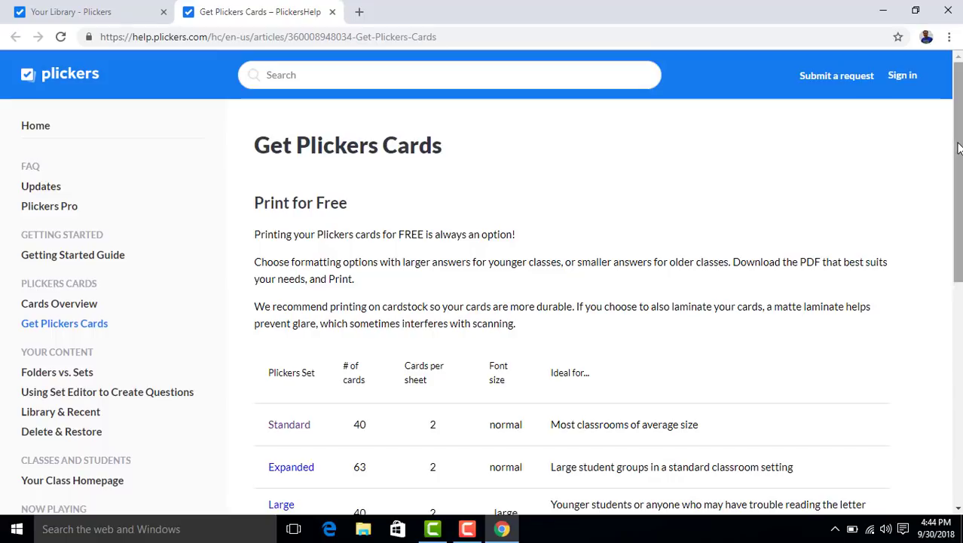
left_click_drag(957, 155, 960, 253)
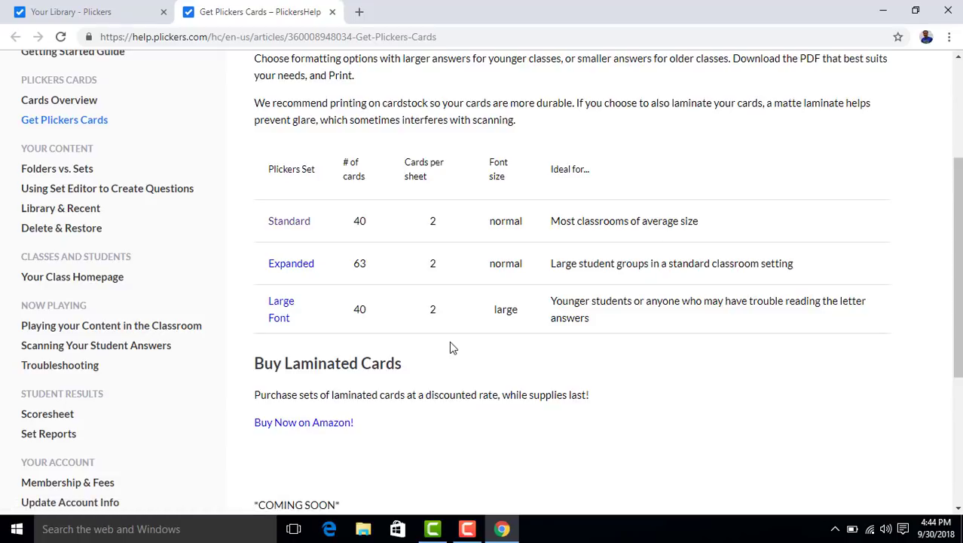
left_click(289, 221)
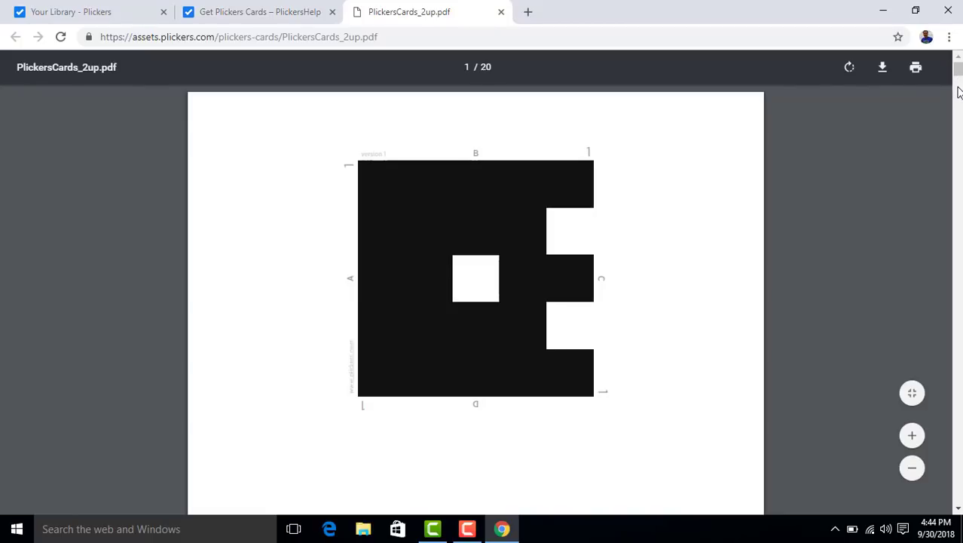
Download PlickersCards_2up.pdf to the computer and close the PDF and help tabs
left_click_drag(958, 69, 958, 89)
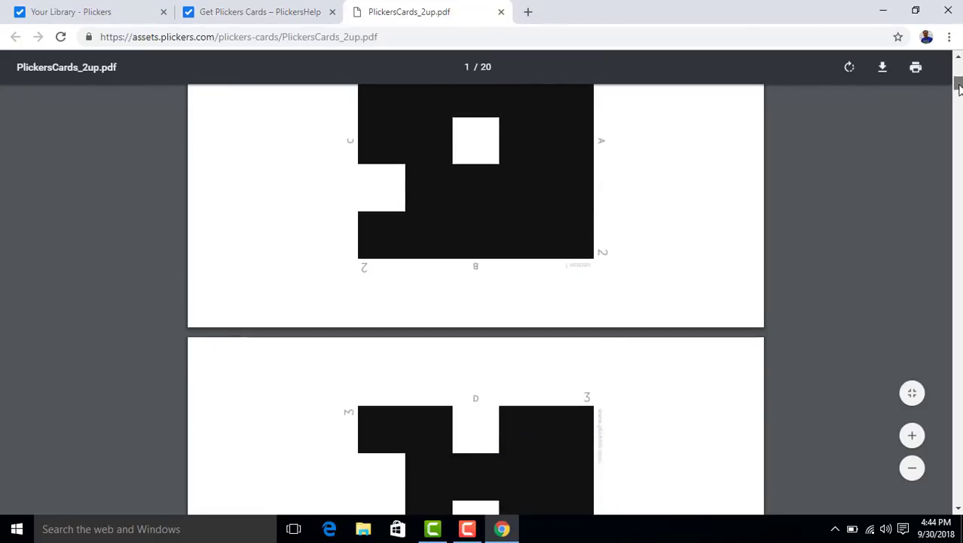
scroll(398, 103, "up", 5)
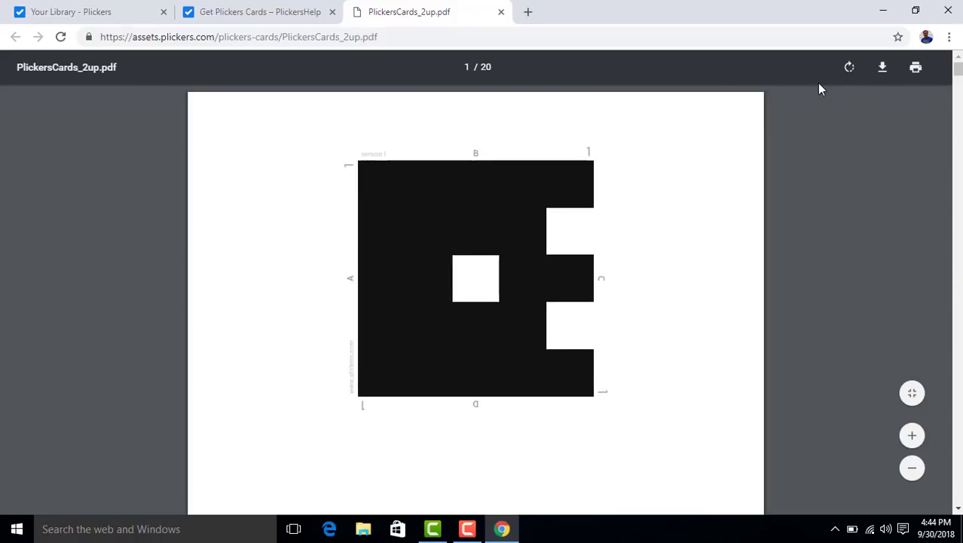
left_click(884, 70)
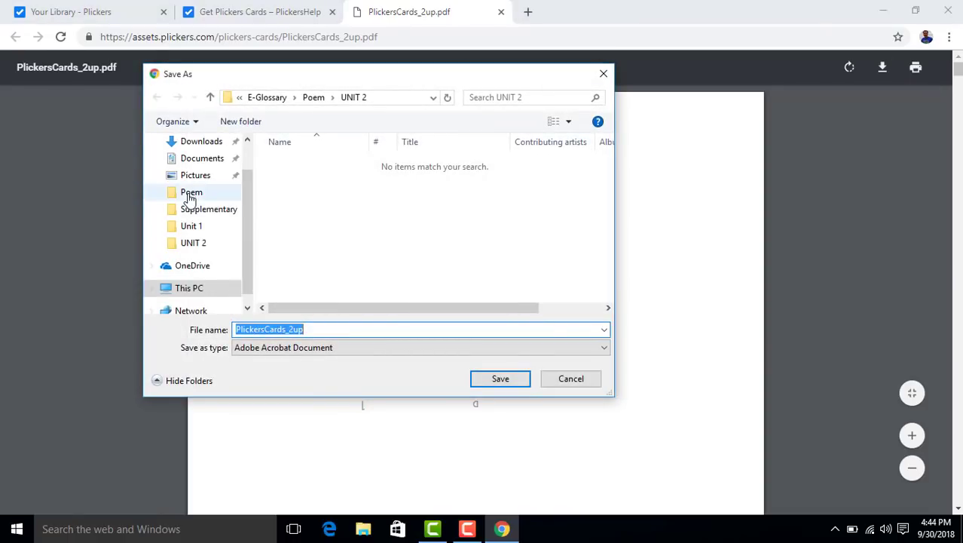
left_click(508, 380)
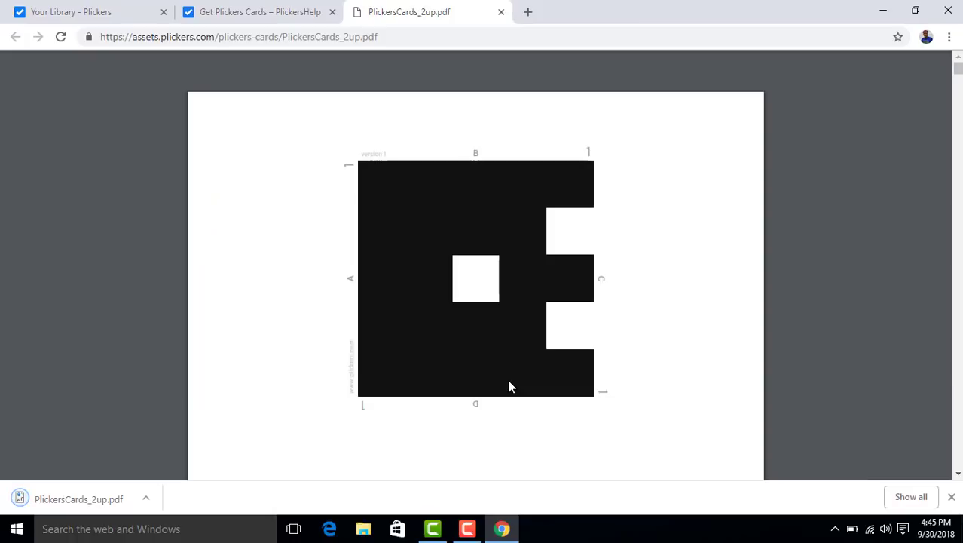
key("ctrl+w")
key("ctrl+w")
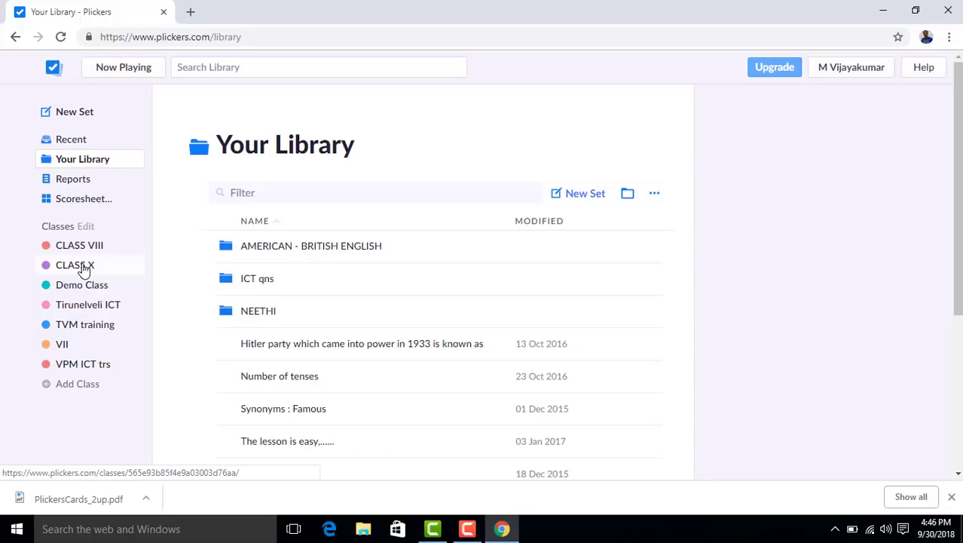
Create the class VII B and open its Add Students dialog
left_click(77, 384)
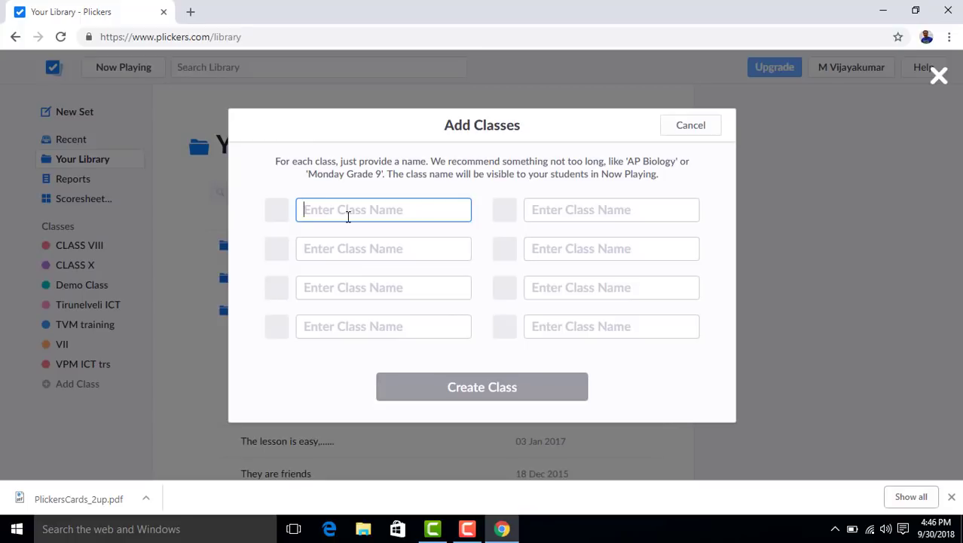
type("VII")
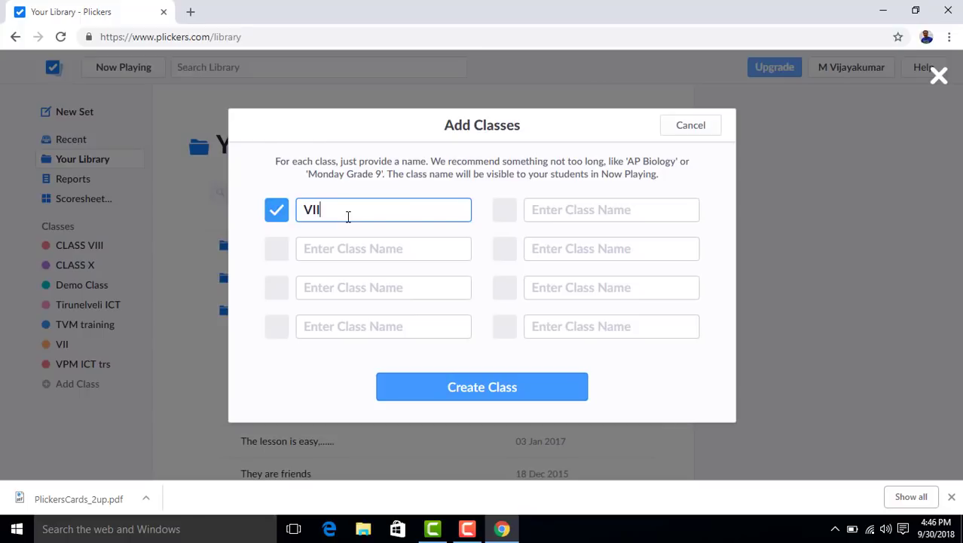
type(" B")
left_click(481, 387)
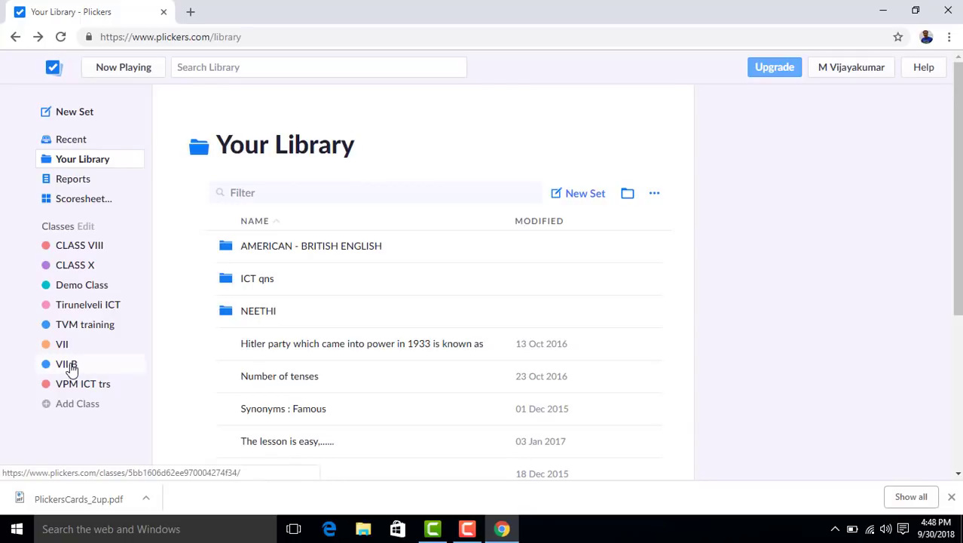
left_click(71, 367)
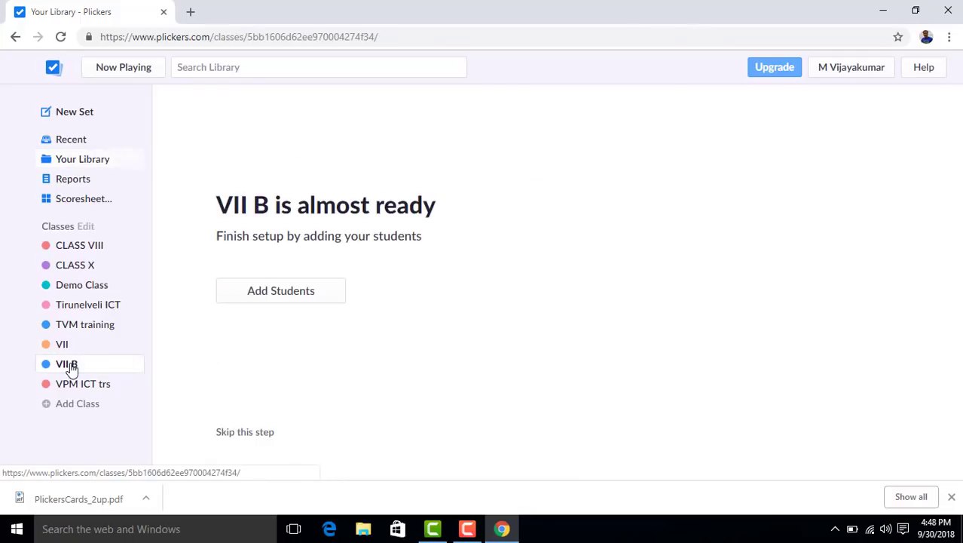
left_click(290, 291)
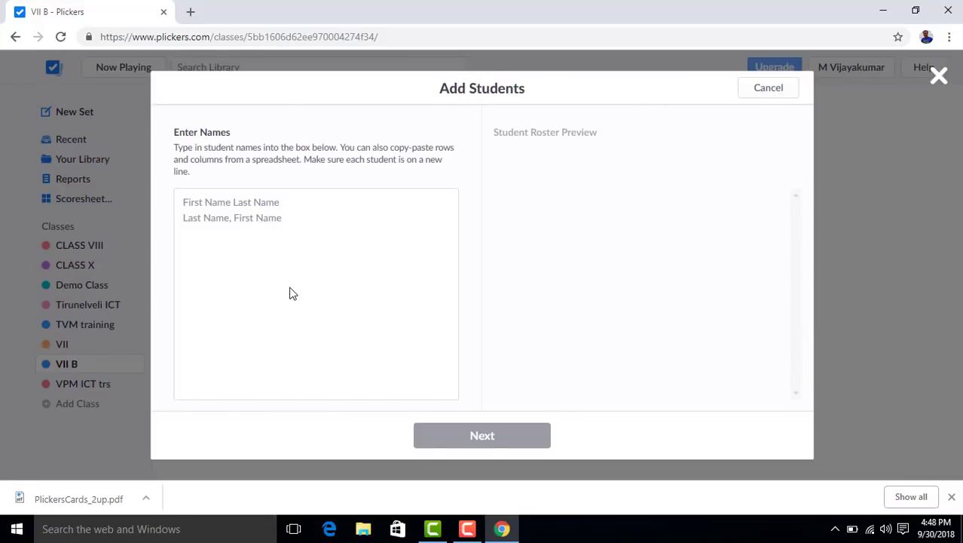
Enter three student names one per line, fixing a typo, and continue to the numbered review
left_click(256, 225)
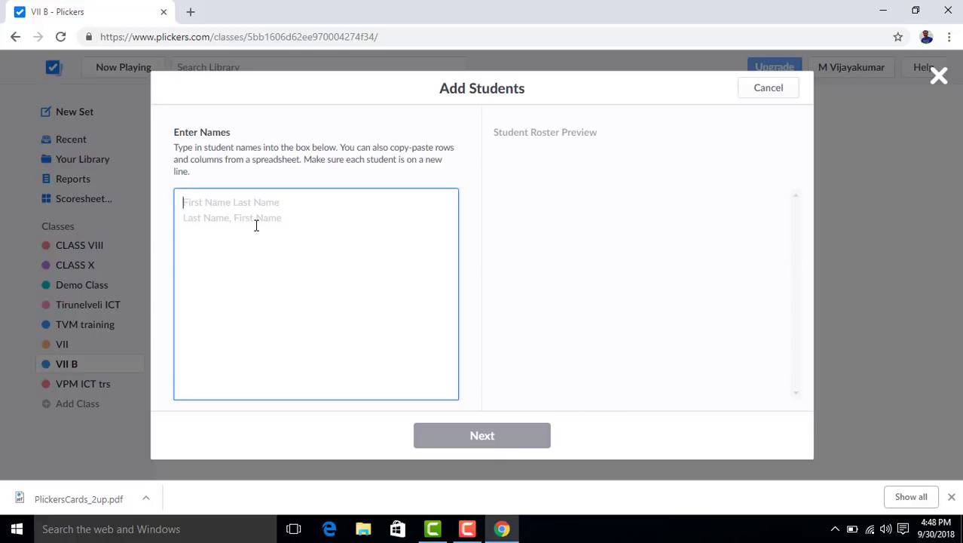
type("Arun")
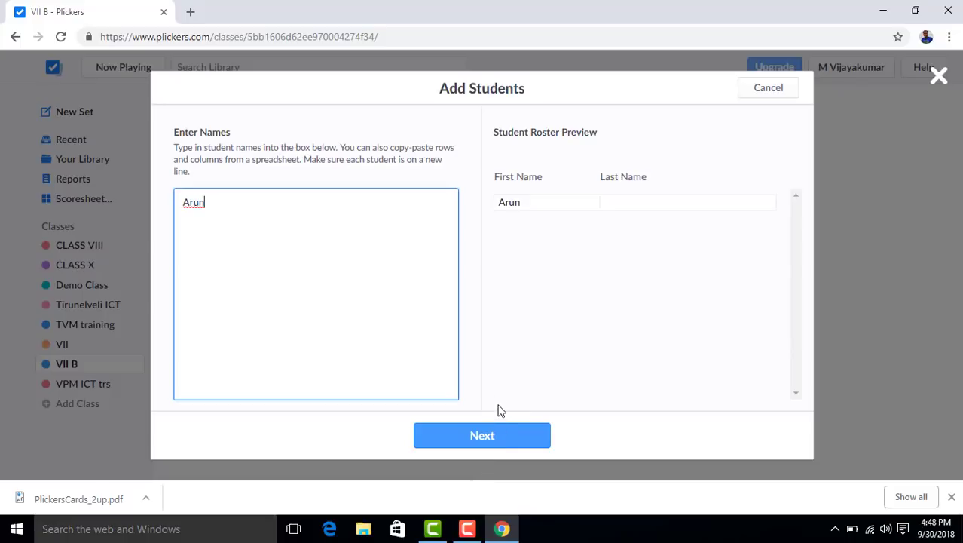
key("Return")
type("Akash")
key("Return")
type("baskar")
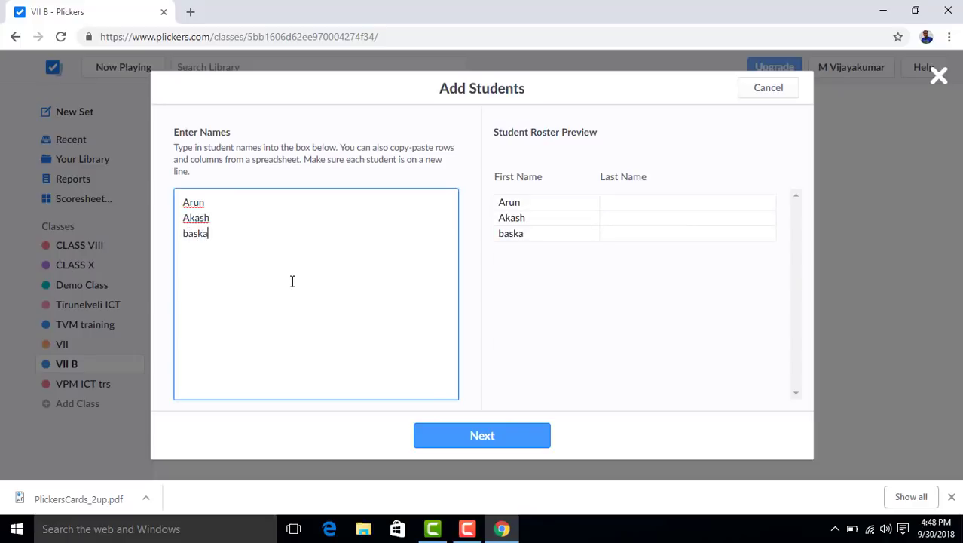
key("BackSpace")
key("BackSpace")
key("BackSpace")
key("BackSpace")
key("BackSpace")
key("BackSpace")
type("Baskar")
left_click(499, 432)
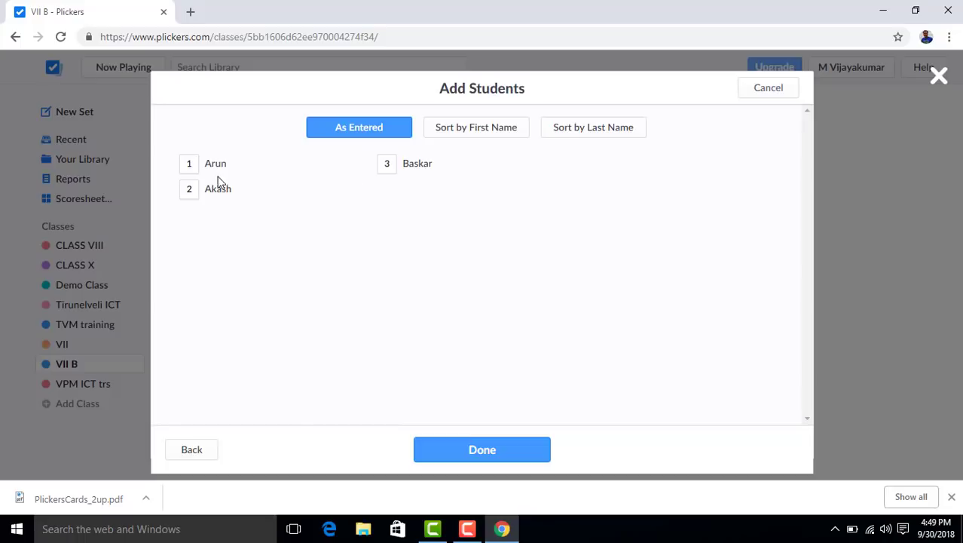
Confirm the three students for VII B and return to Your Library
left_click(469, 450)
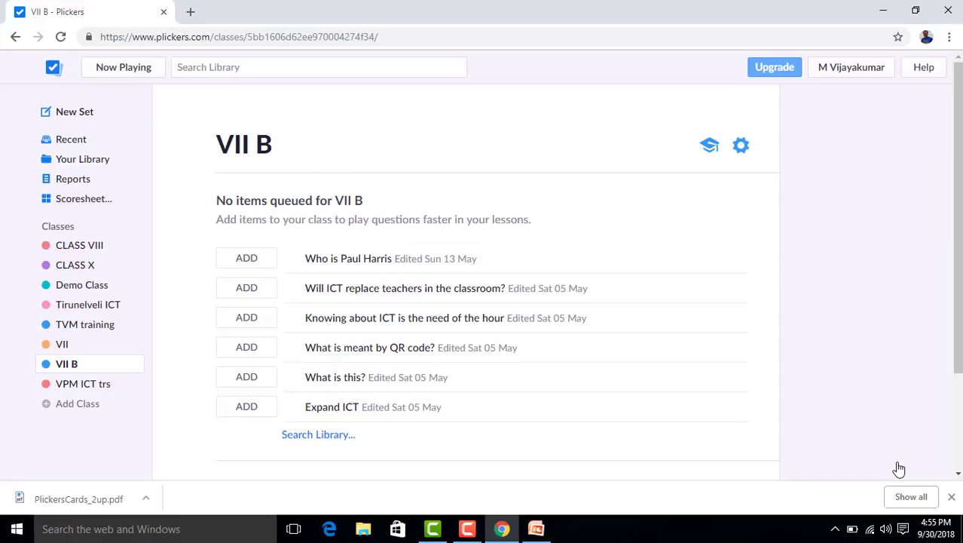
left_click(83, 159)
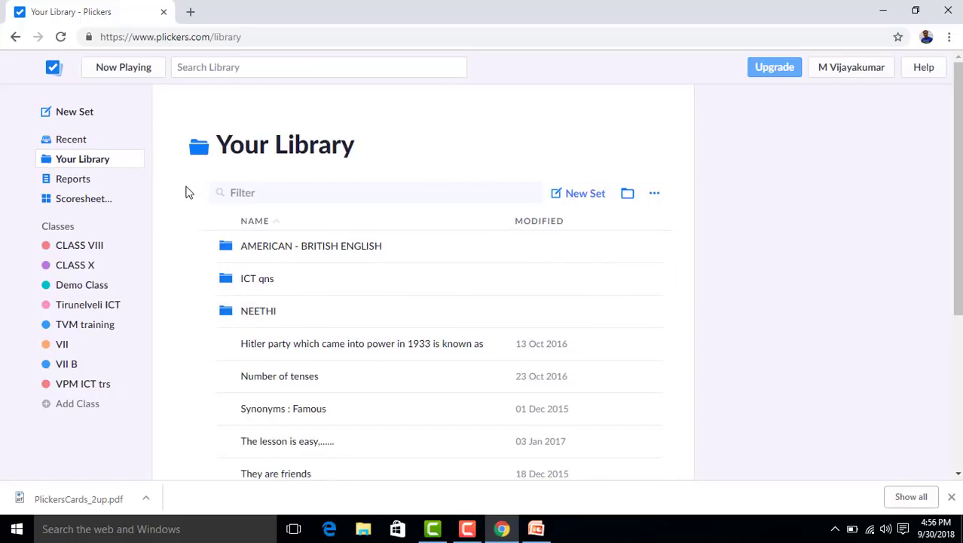
Create a new set with the question 'What is CPU?'
left_click(75, 113)
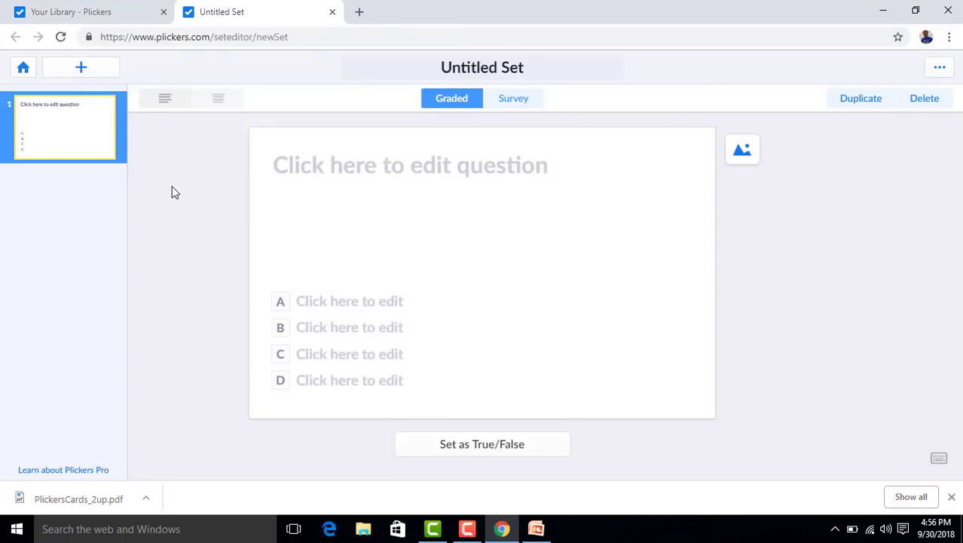
left_click(378, 170)
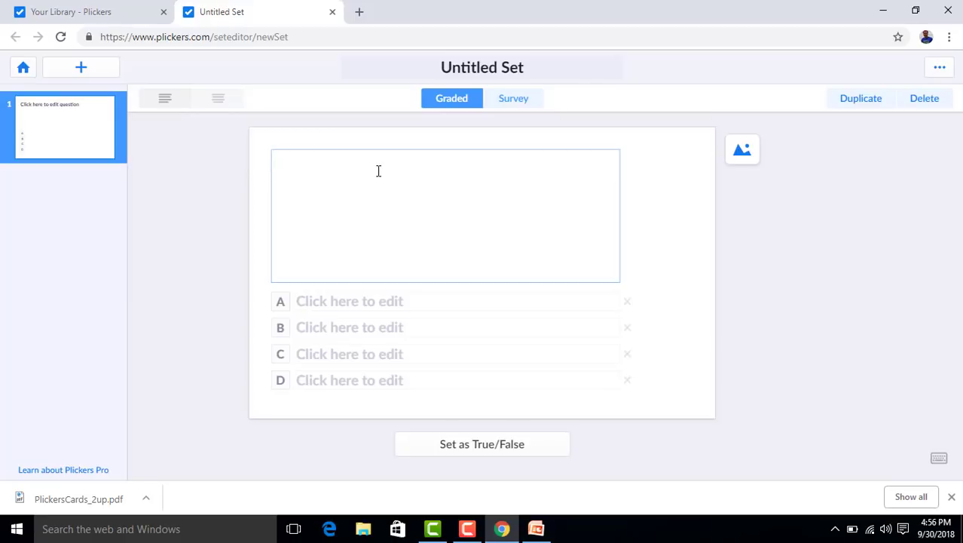
type("W")
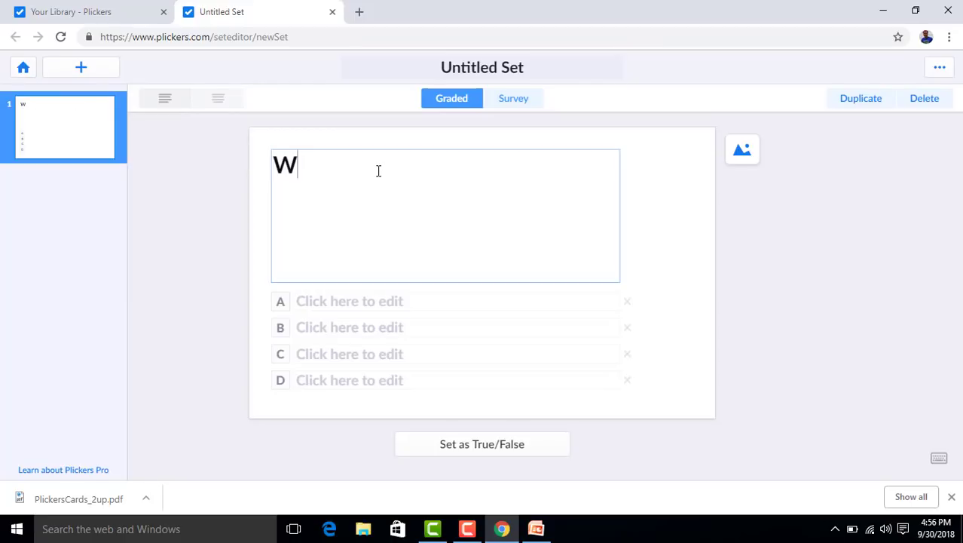
type("hat is ")
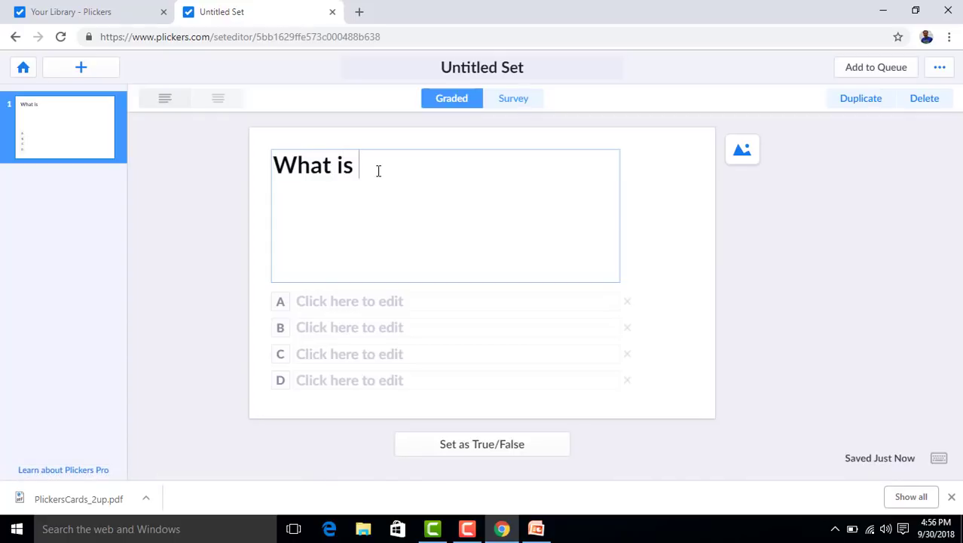
type("CPU")
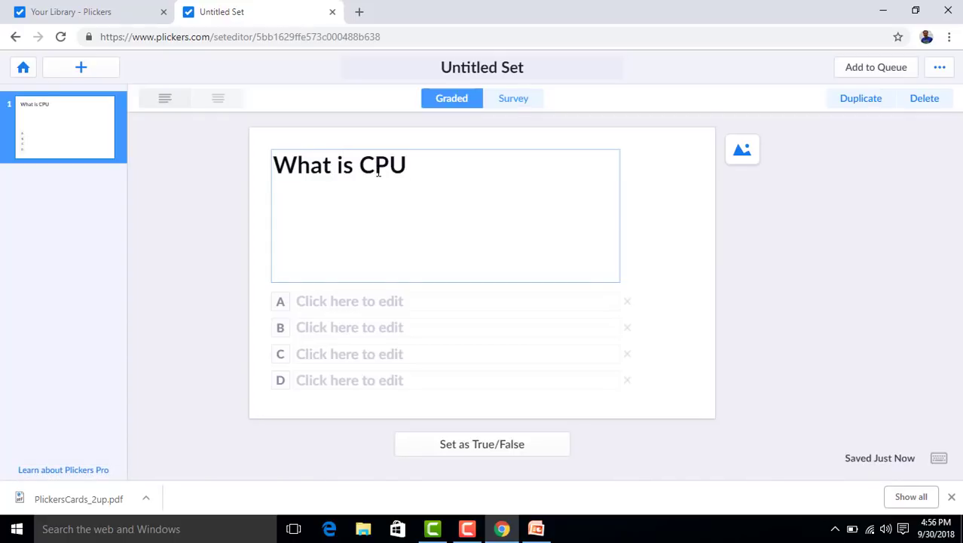
type(">")
key("BackSpace")
type("?")
Fill in the four answer choices, mark Central Processing Unit correct, and shuffle the choices
left_click(327, 302)
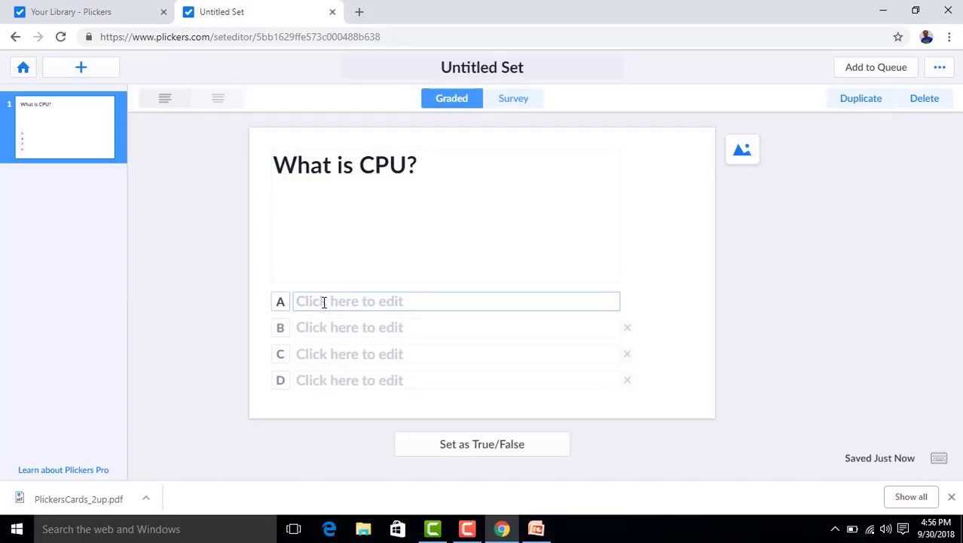
type("Central Proceeding Unit")
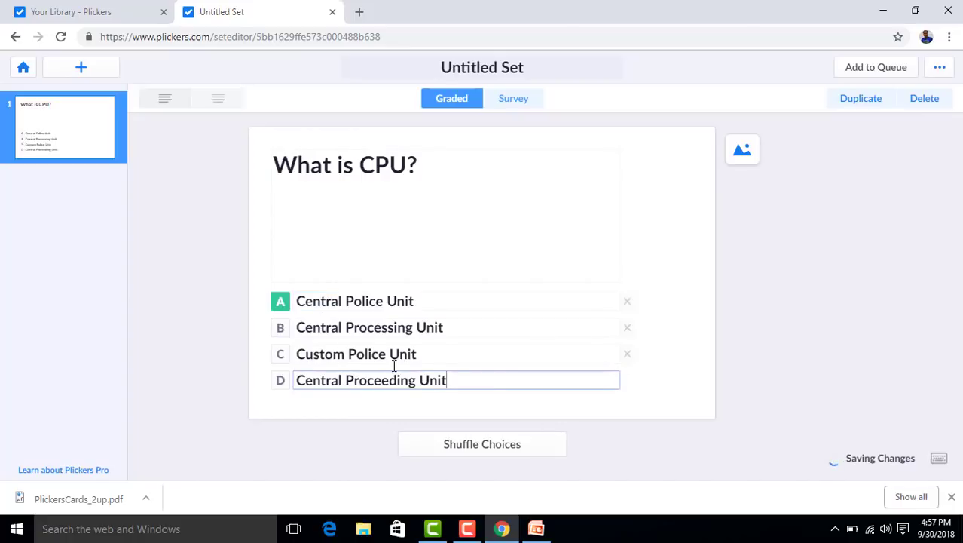
left_click(280, 330)
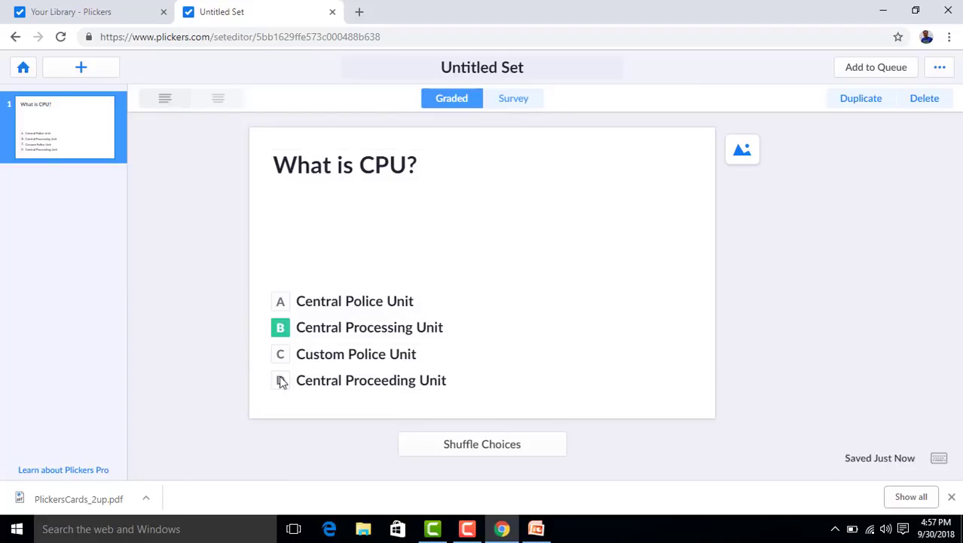
left_click(474, 445)
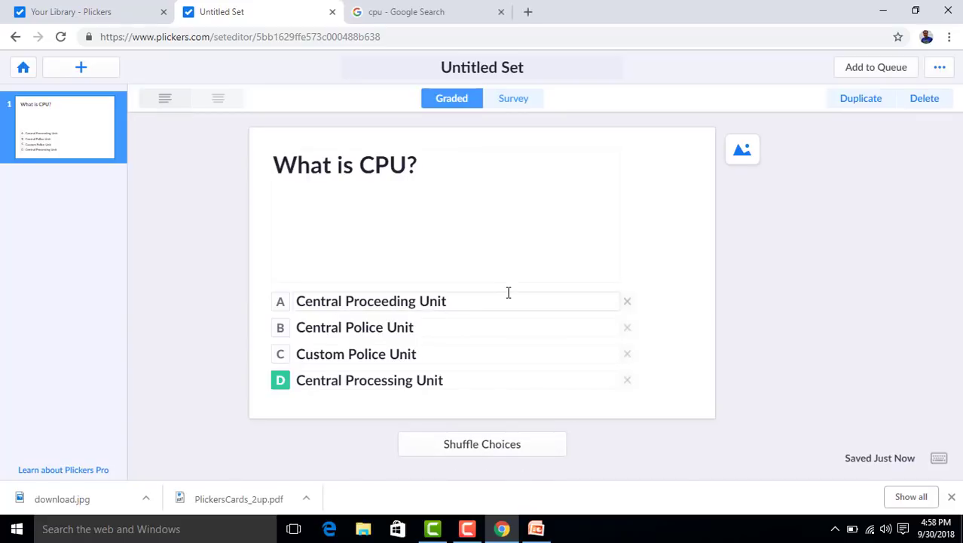
Insert the 'download' CPU tower image from the Desktop into the question
left_click(743, 151)
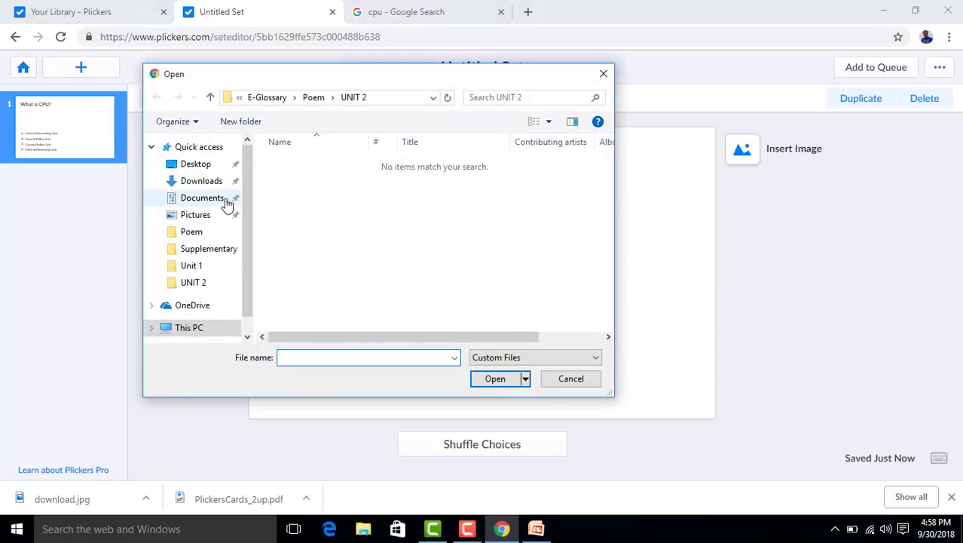
left_click(210, 172)
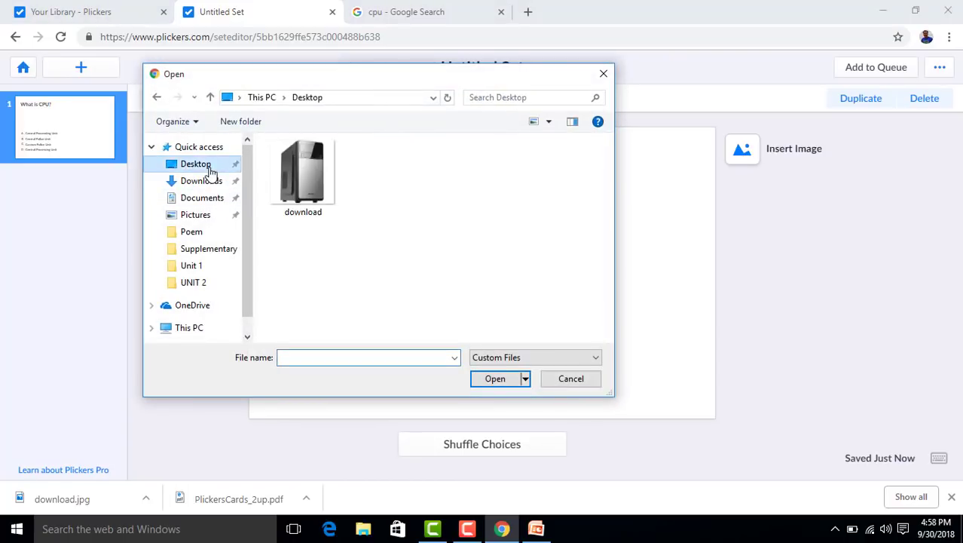
left_click(300, 166)
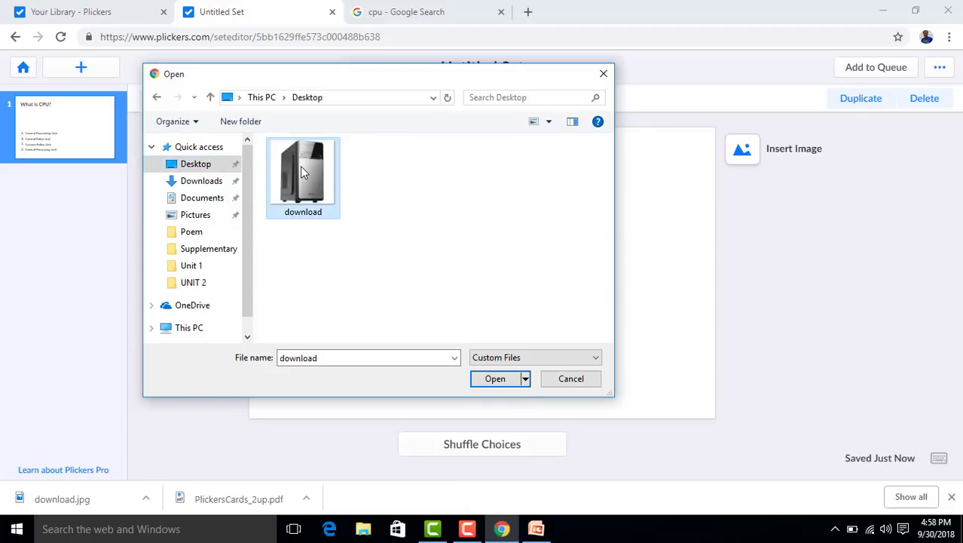
left_click(495, 378)
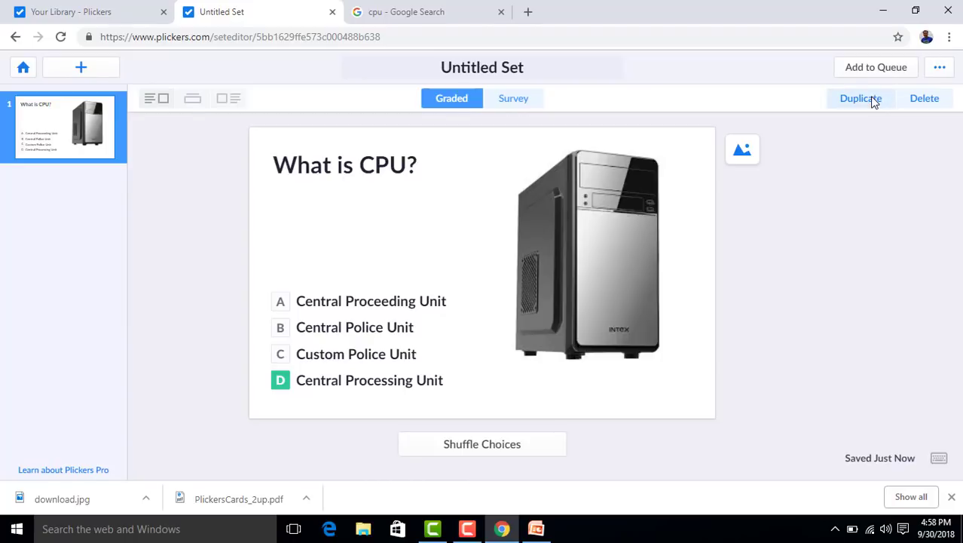
Add a blank second question to the set, then reload the Your Library page
left_click(100, 73)
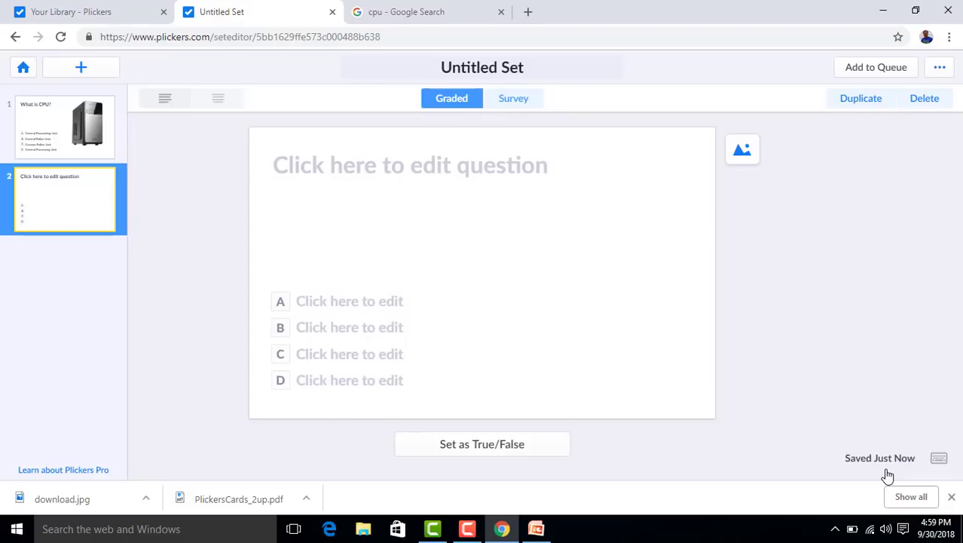
left_click(62, 12)
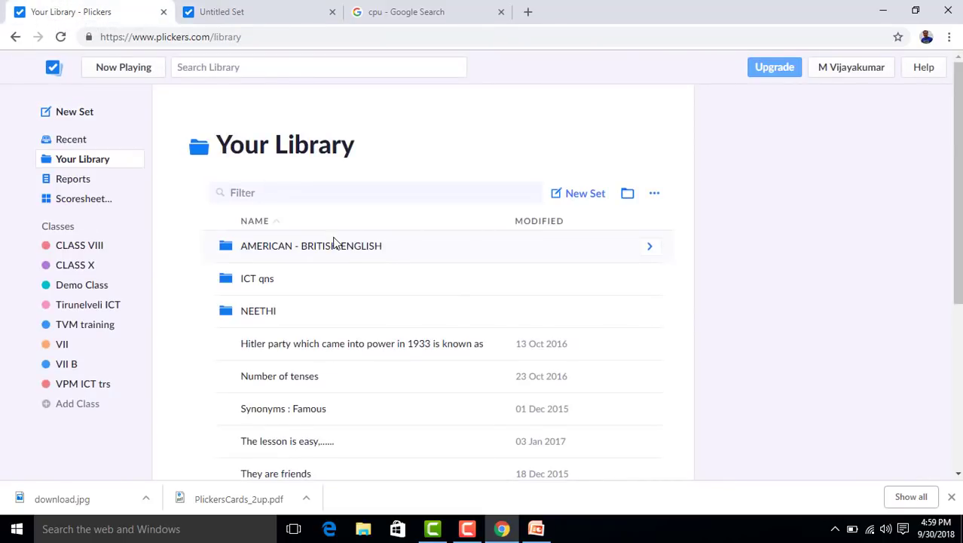
left_click(60, 37)
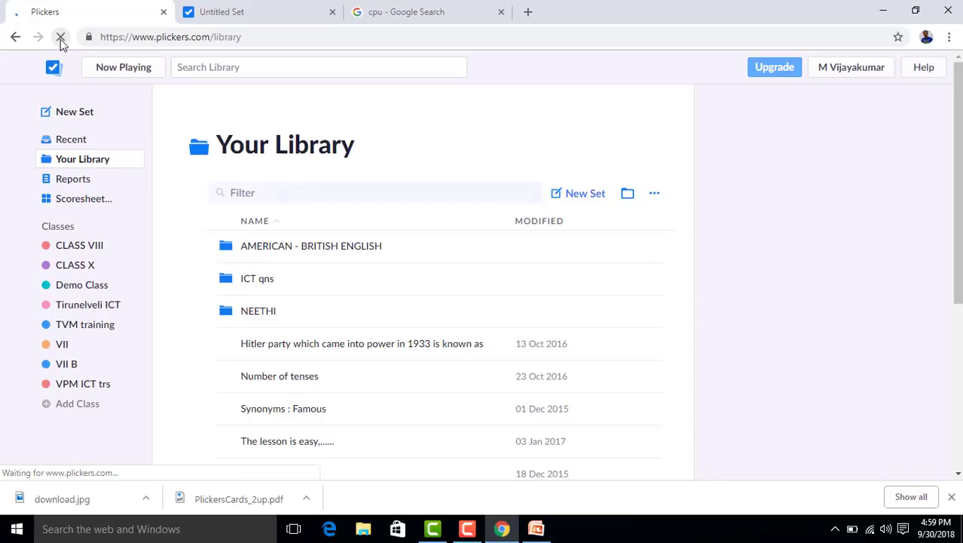